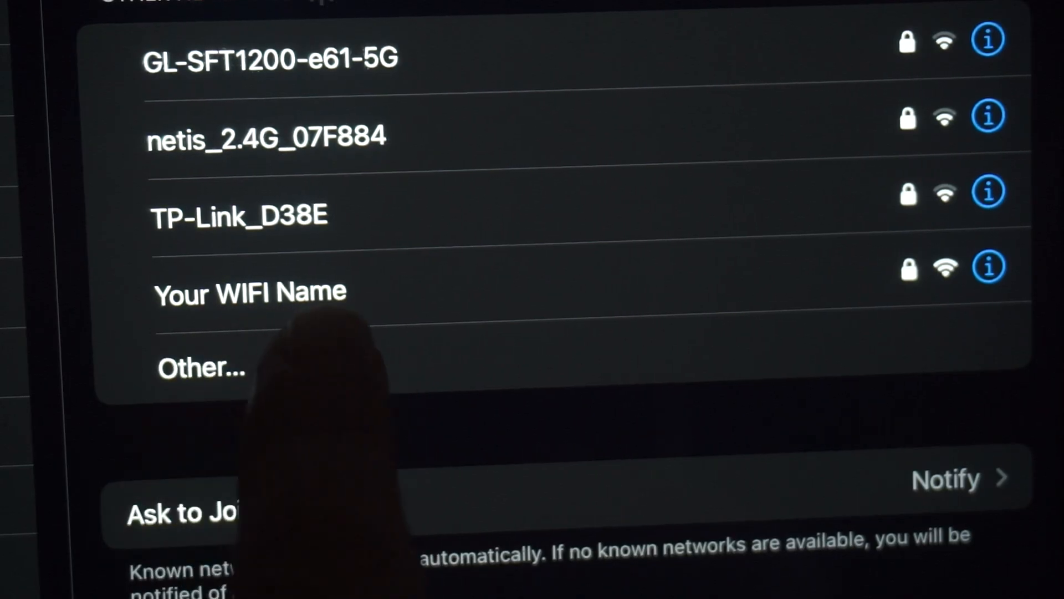
Join the iPad to the 'Your WIFI Name' network by entering its password
{"action": "left_click", "coordinate": [300, 291]}
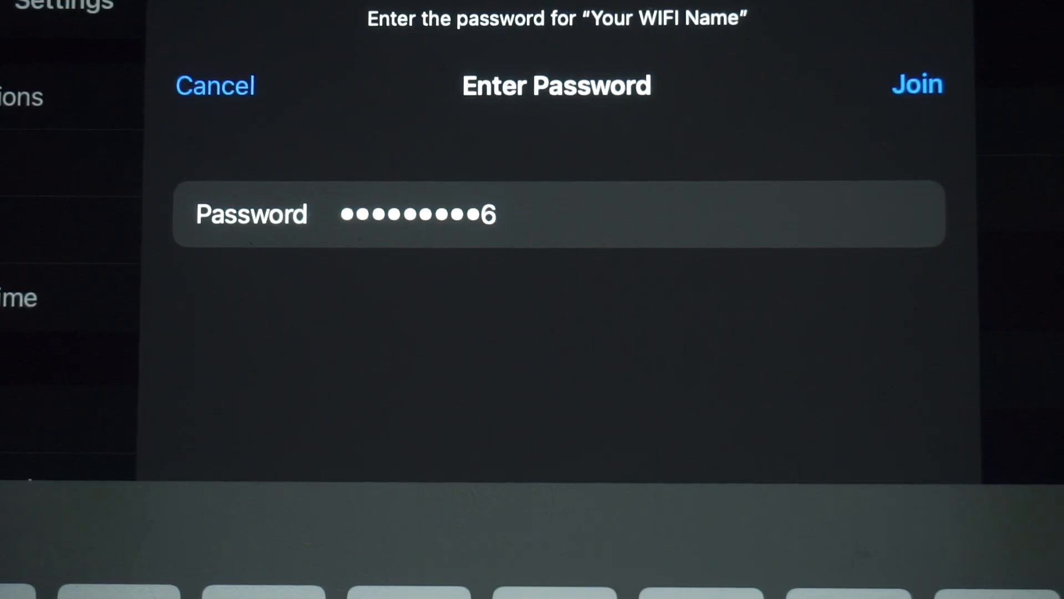
{"action": "left_click", "coordinate": [917, 84]}
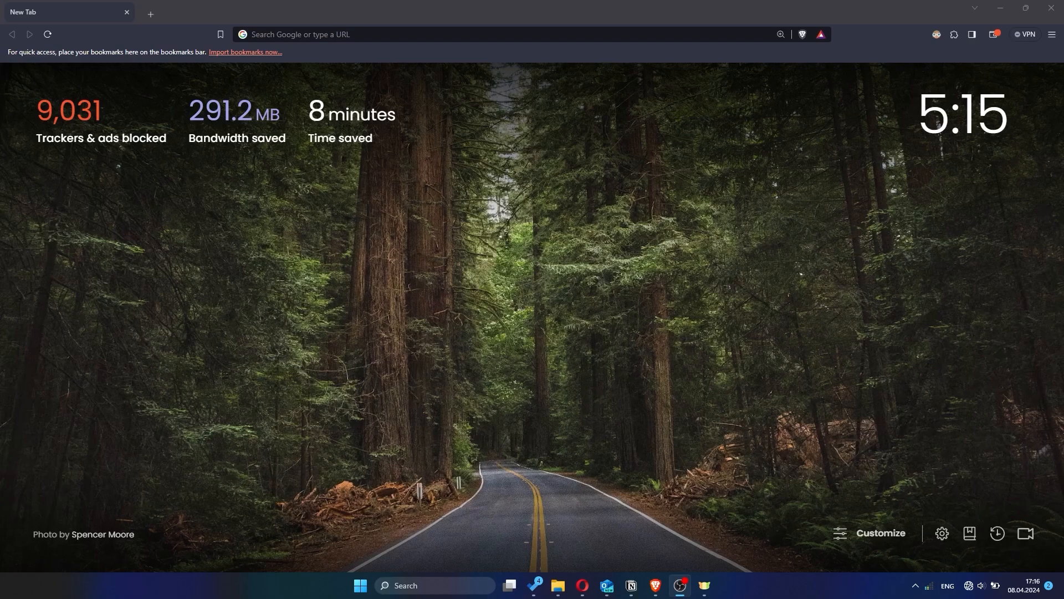
Load the router admin address 192.168.1.1 in Brave
{"action": "left_click", "coordinate": [630, 35]}
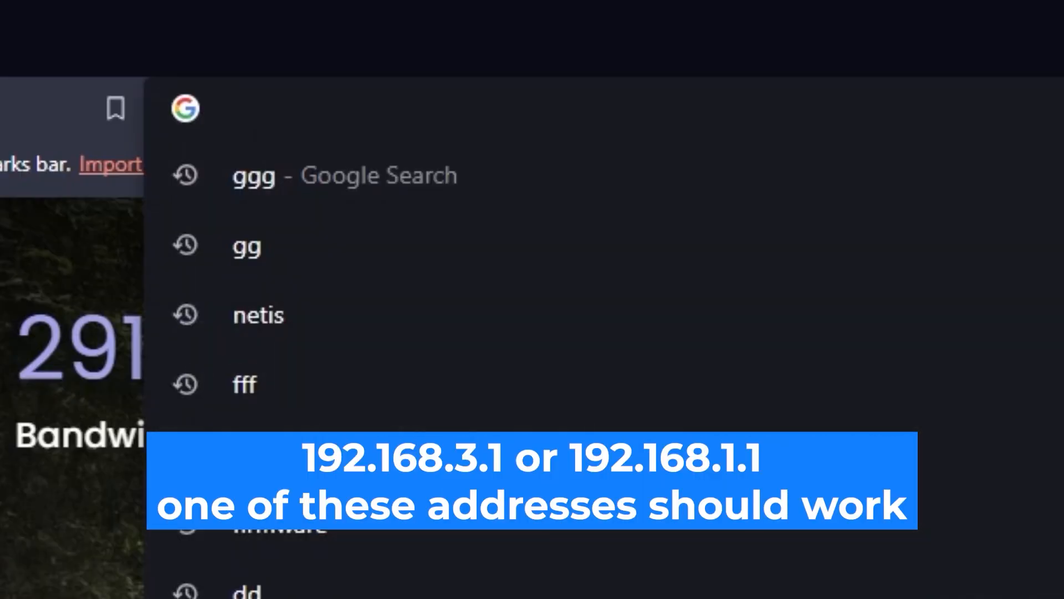
{"action": "type", "text": "192.168.1"}
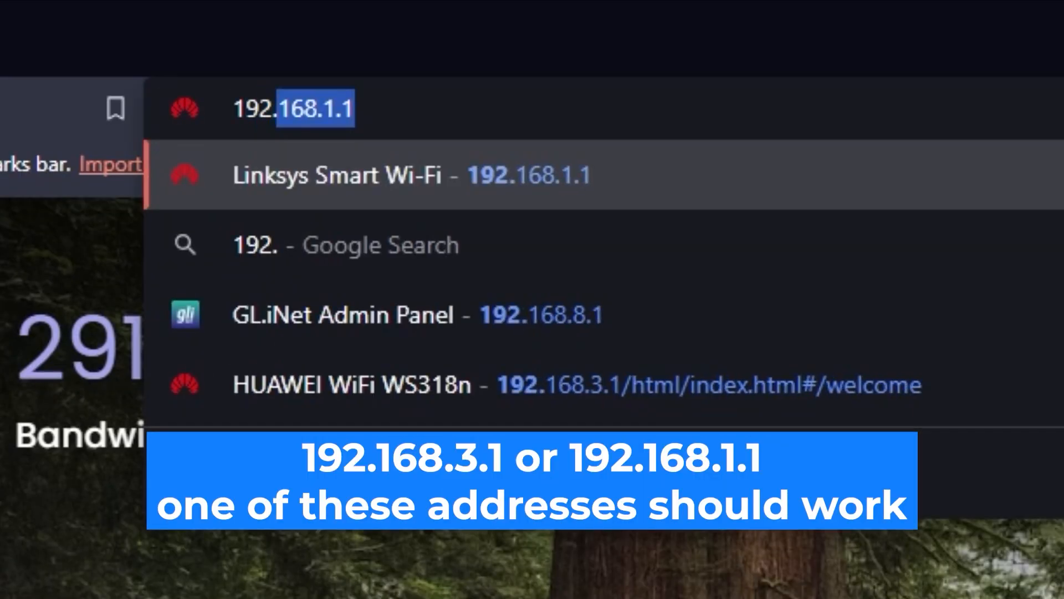
{"action": "type", "text": ".1"}
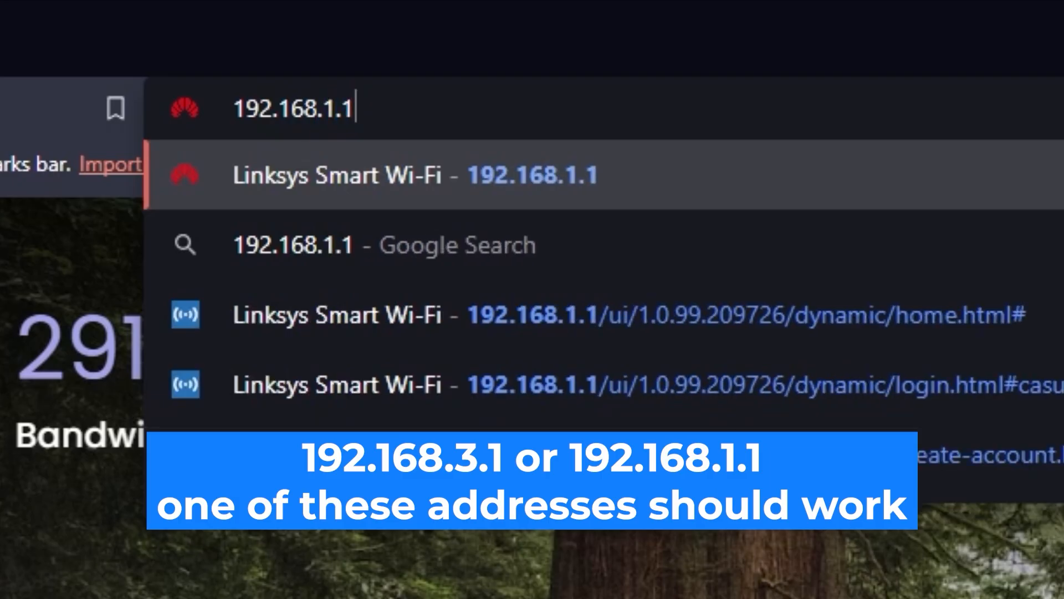
{"action": "key", "text": "Return"}
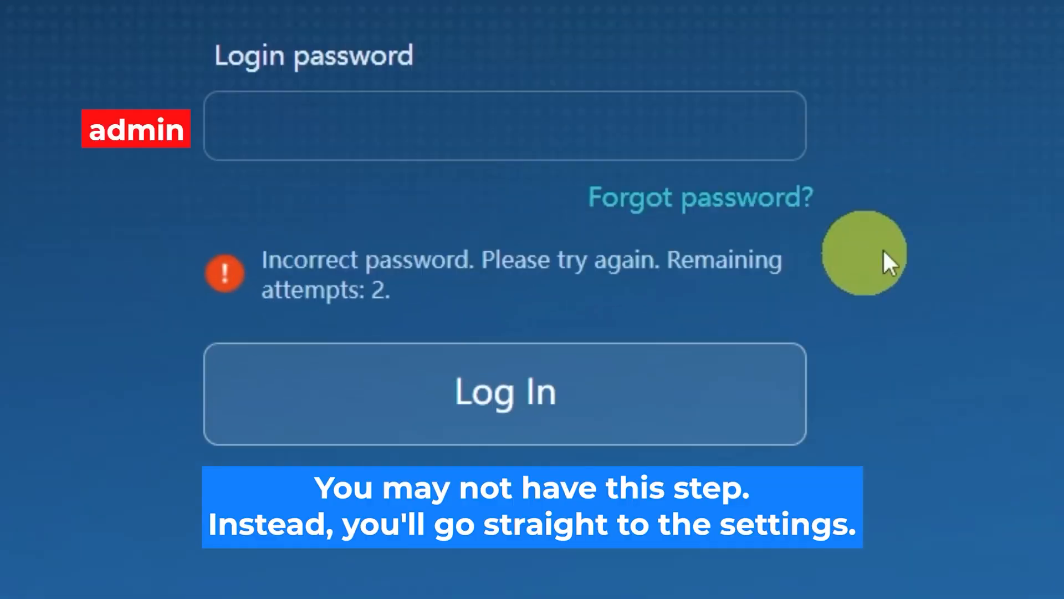
Enter the router login password, retyping a different one after the incorrect attempt
{"action": "left_click", "coordinate": [584, 127]}
{"action": "type", "text": "a•••••••••"}
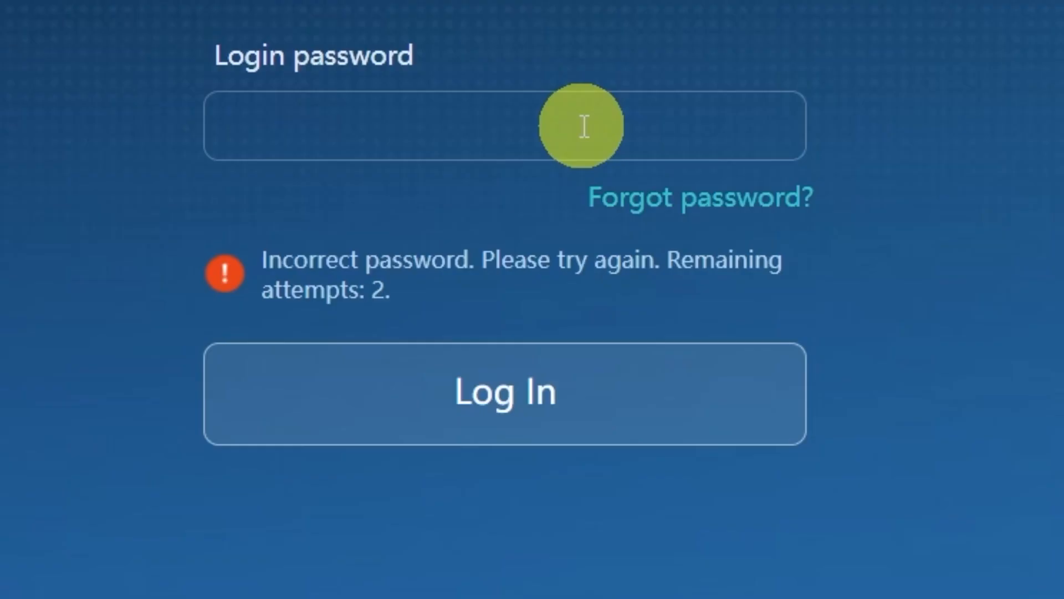
{"action": "type", "text": "password"}
{"action": "type", "text": "12"}
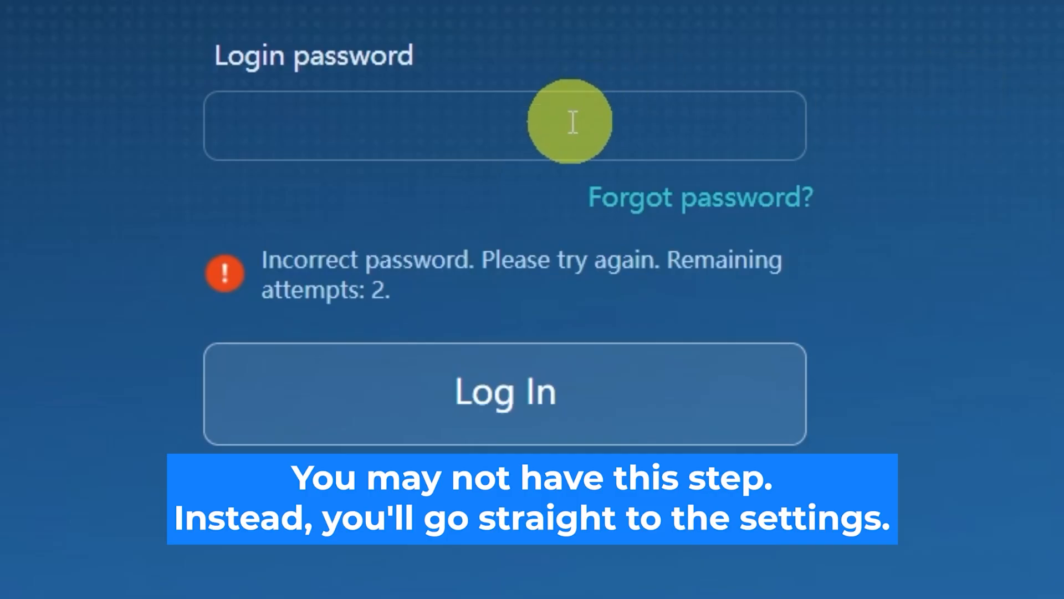
{"action": "left_click", "coordinate": [582, 123]}
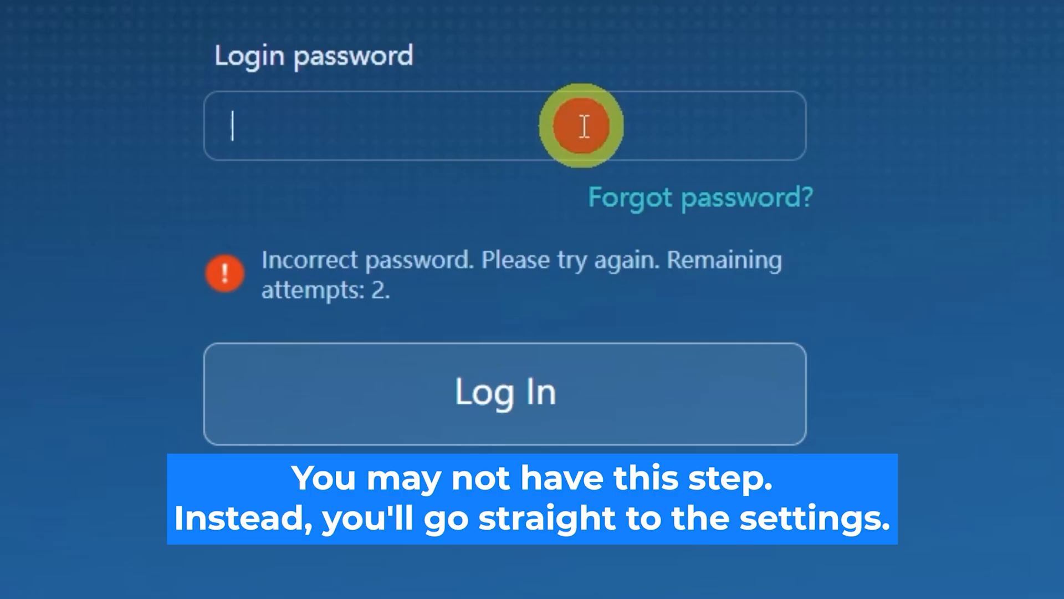
{"action": "type", "text": "admin123456"}
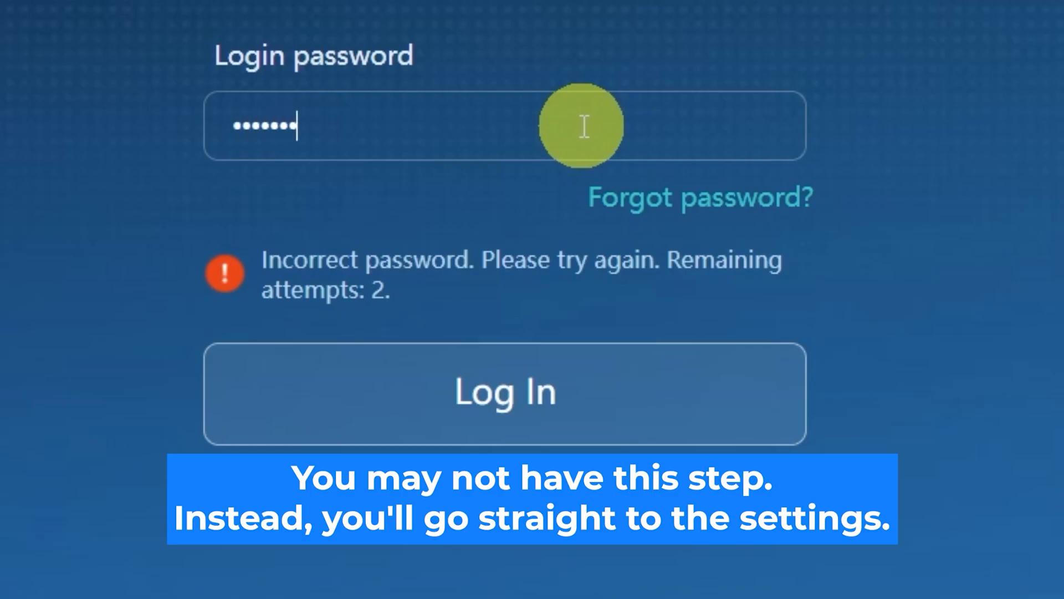
Log in, then review the language list and keep English as the interface language
{"action": "left_click", "coordinate": [571, 395]}
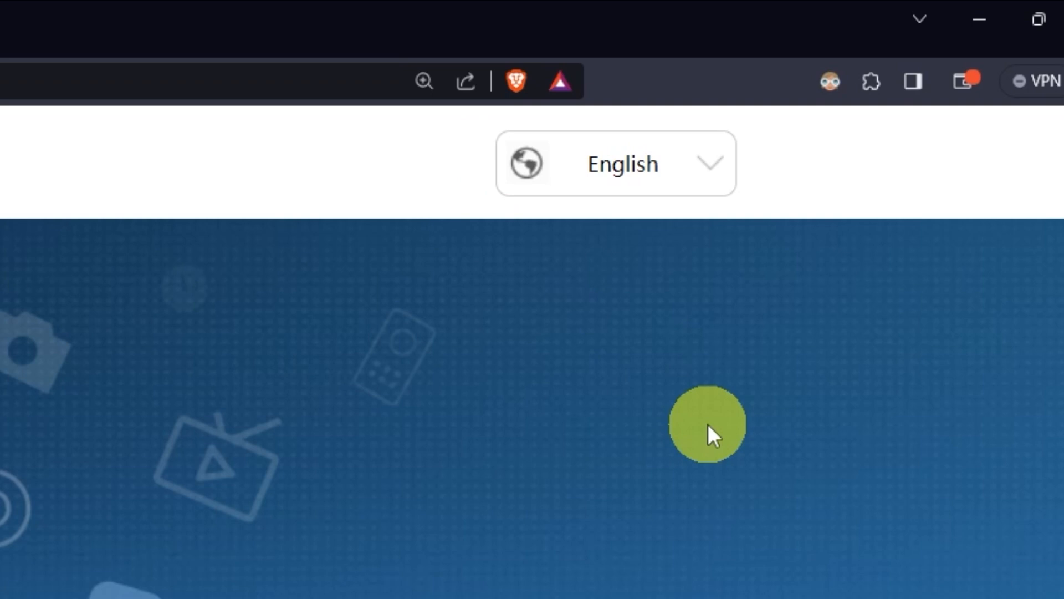
{"action": "left_click", "coordinate": [720, 176]}
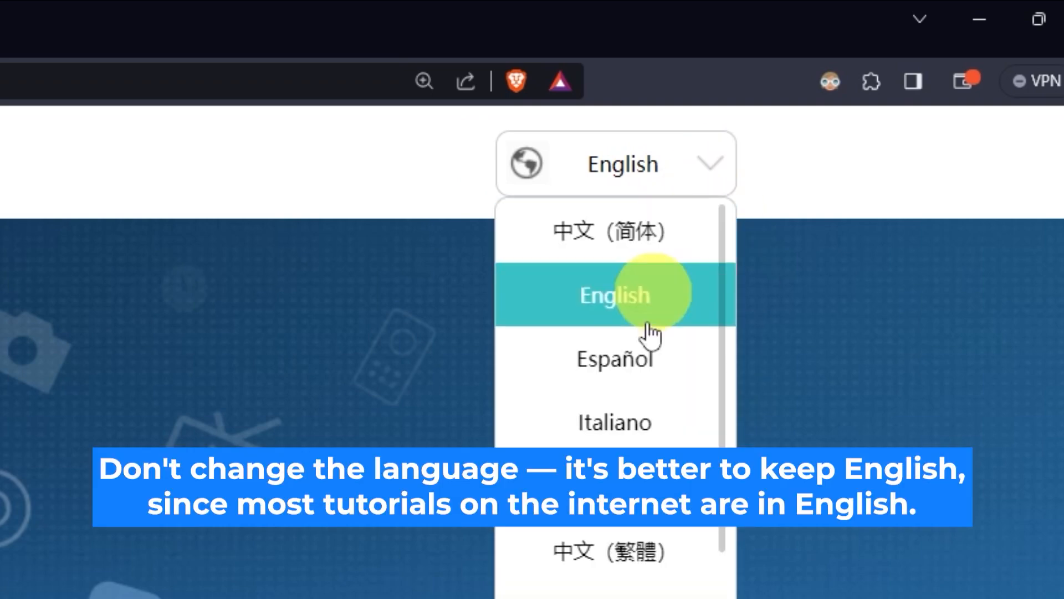
{"action": "scroll", "coordinate": [616, 360], "scroll_direction": "down", "scroll_amount": 5}
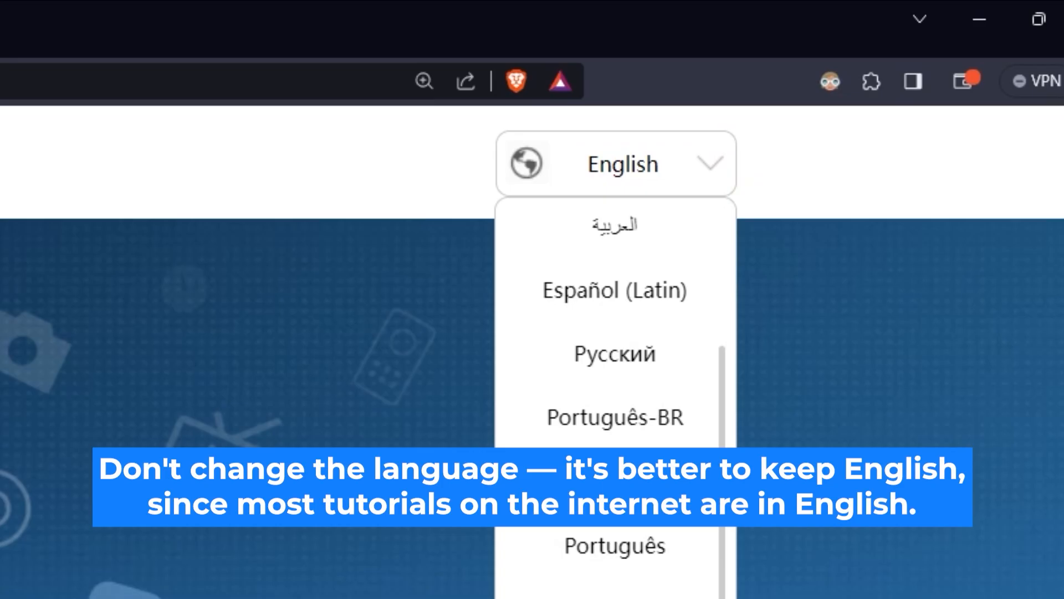
{"action": "scroll", "coordinate": [615, 483], "scroll_direction": "up", "scroll_amount": 3}
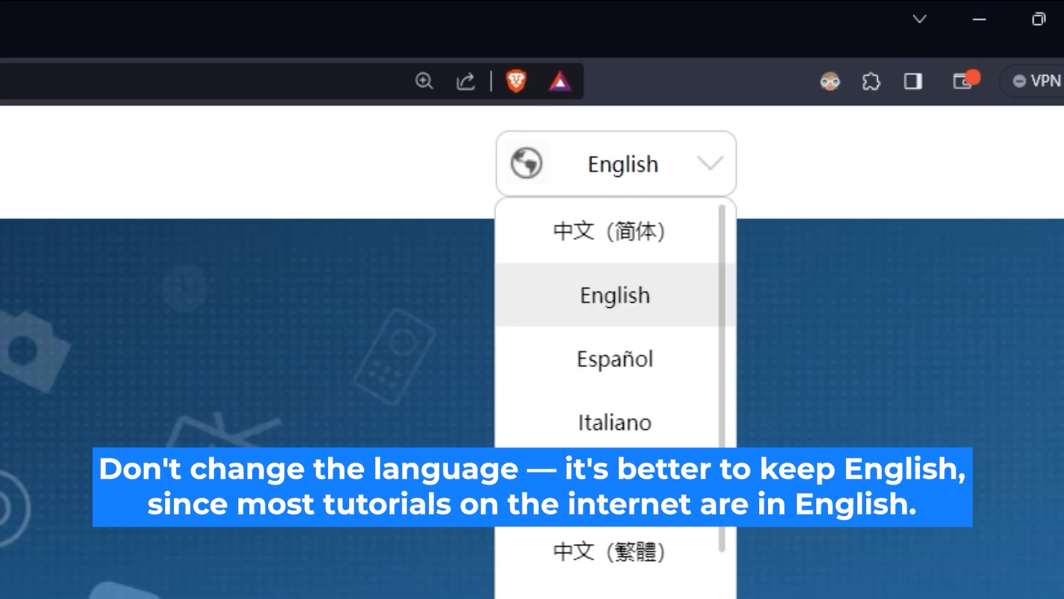
{"action": "left_click", "coordinate": [343, 547]}
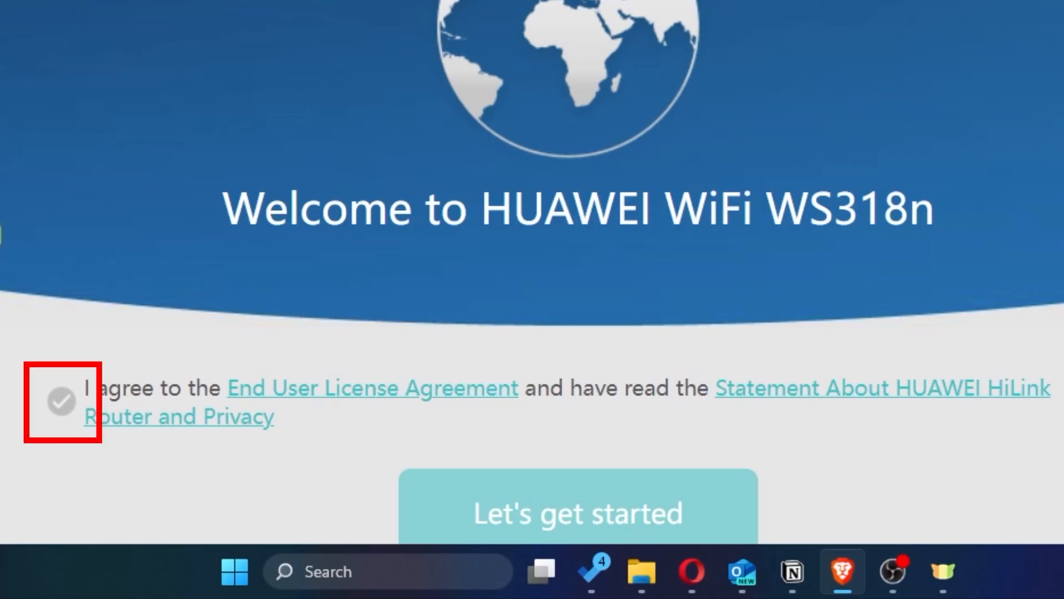
Accept the license agreement, start the setup wizard, and pick manual updates over auto-update
{"action": "left_click", "coordinate": [59, 398]}
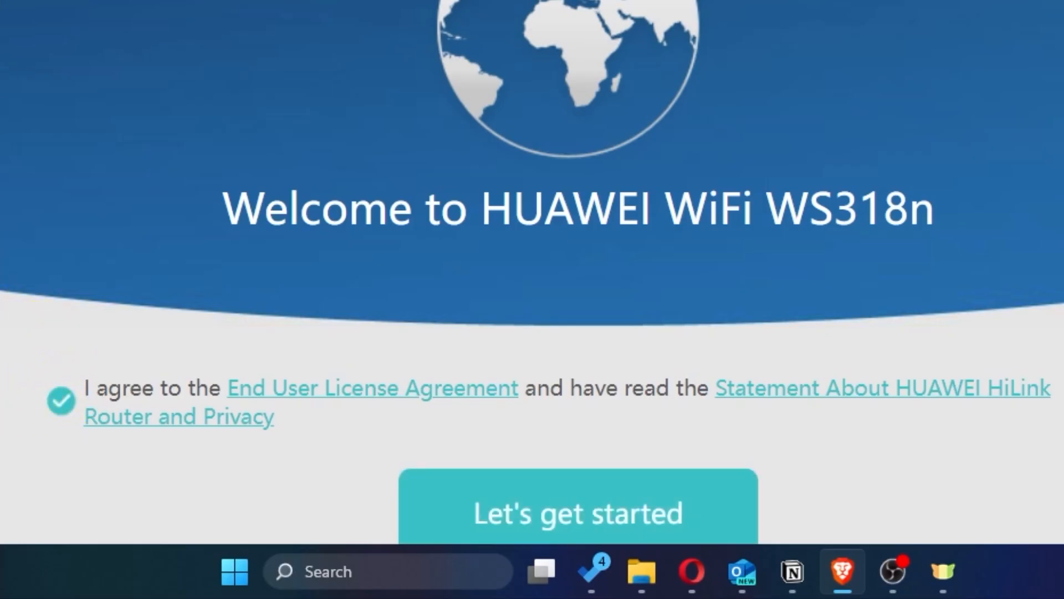
{"action": "scroll", "coordinate": [532, 277], "scroll_direction": "down", "scroll_amount": 2}
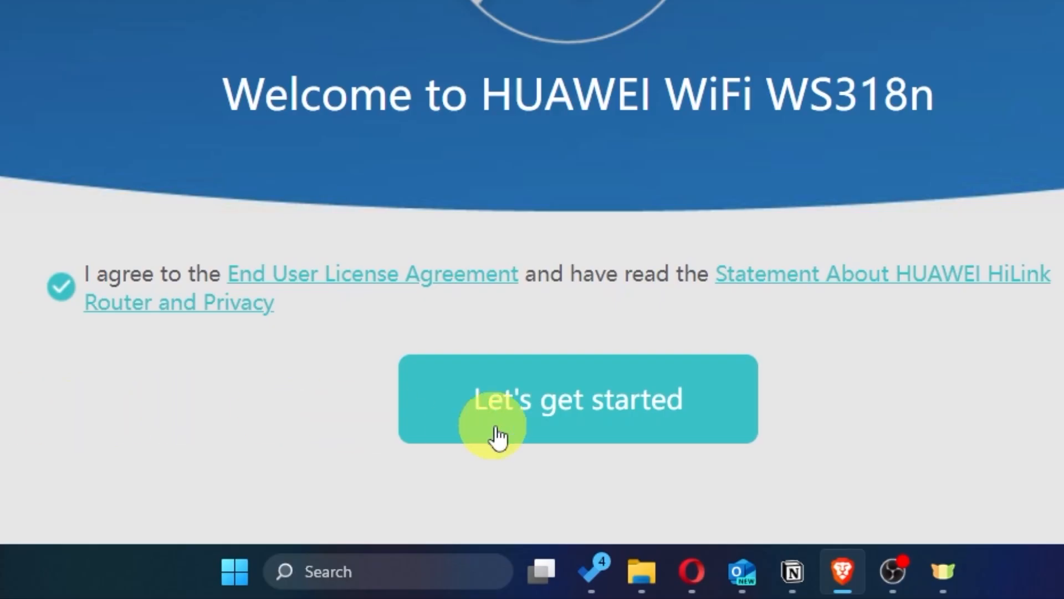
{"action": "left_click", "coordinate": [544, 434]}
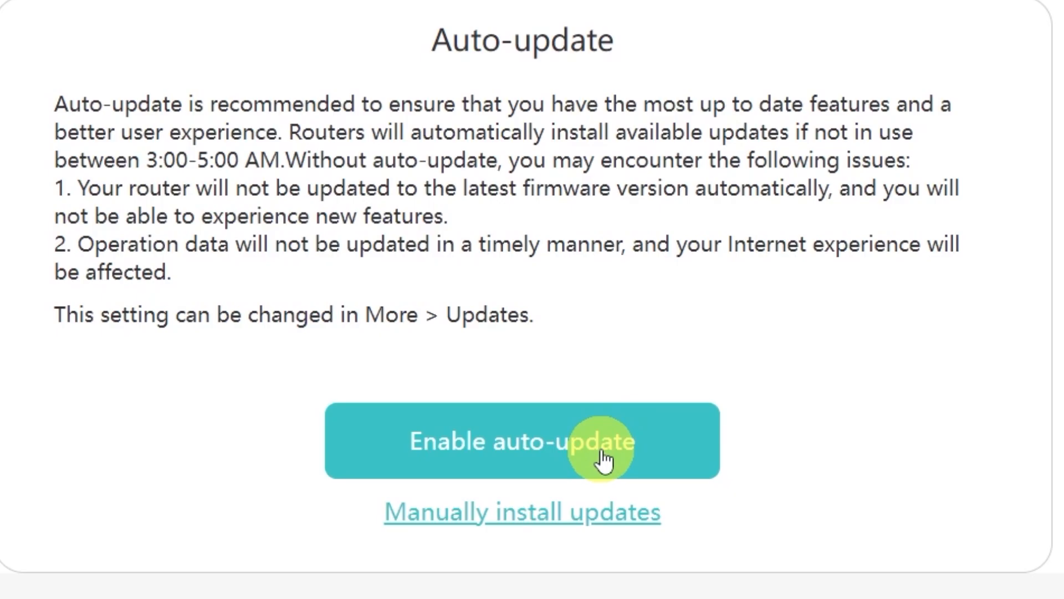
{"action": "left_click", "coordinate": [505, 527]}
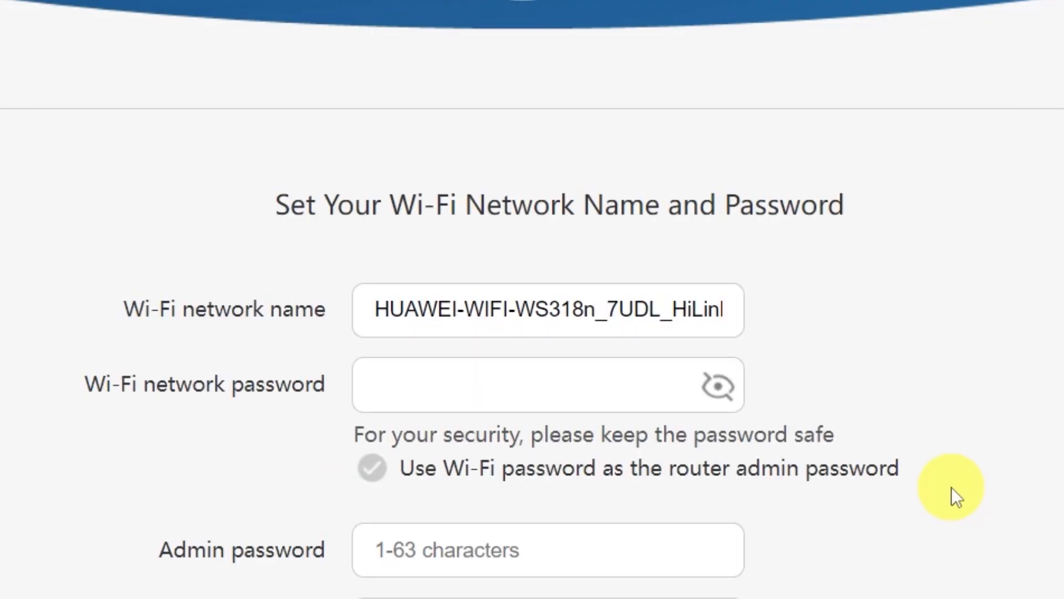
Rename the Wi-Fi network to HUAWEI and enter a Wi-Fi password
{"action": "scroll", "coordinate": [953, 482], "scroll_direction": "down", "scroll_amount": 4}
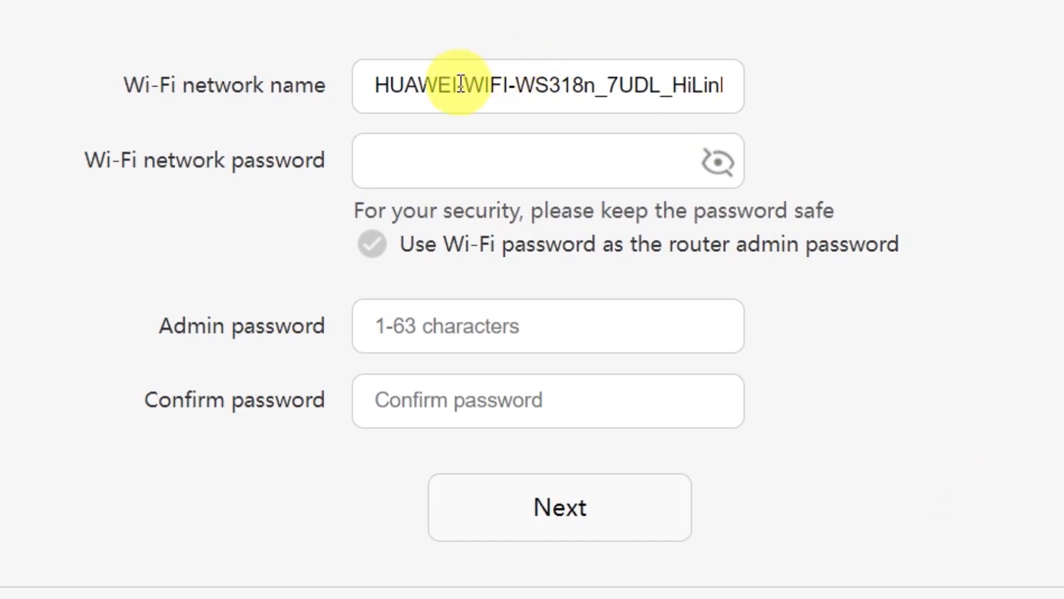
{"action": "left_click_drag", "start_coordinate": [450, 84], "coordinate": [846, 75]}
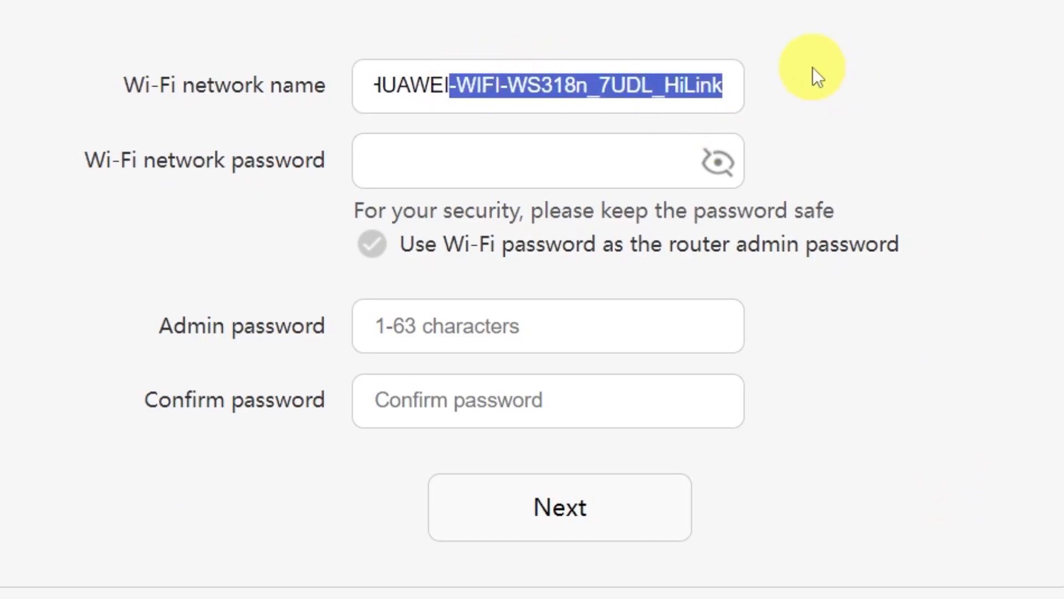
{"action": "key", "text": "BackSpace"}
{"action": "left_click", "coordinate": [519, 161]}
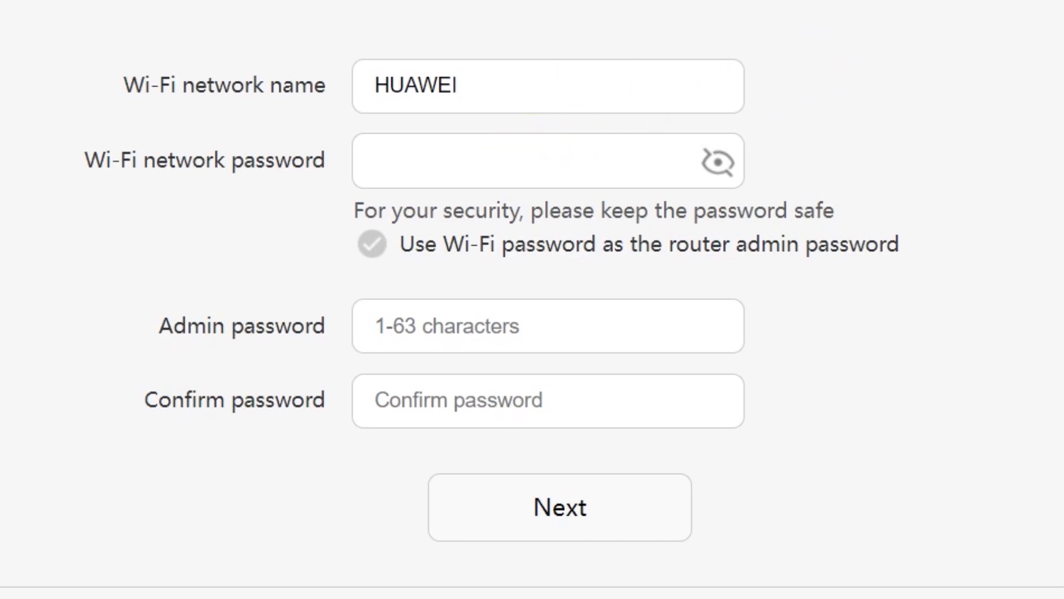
{"action": "type", "text": "•••••"}
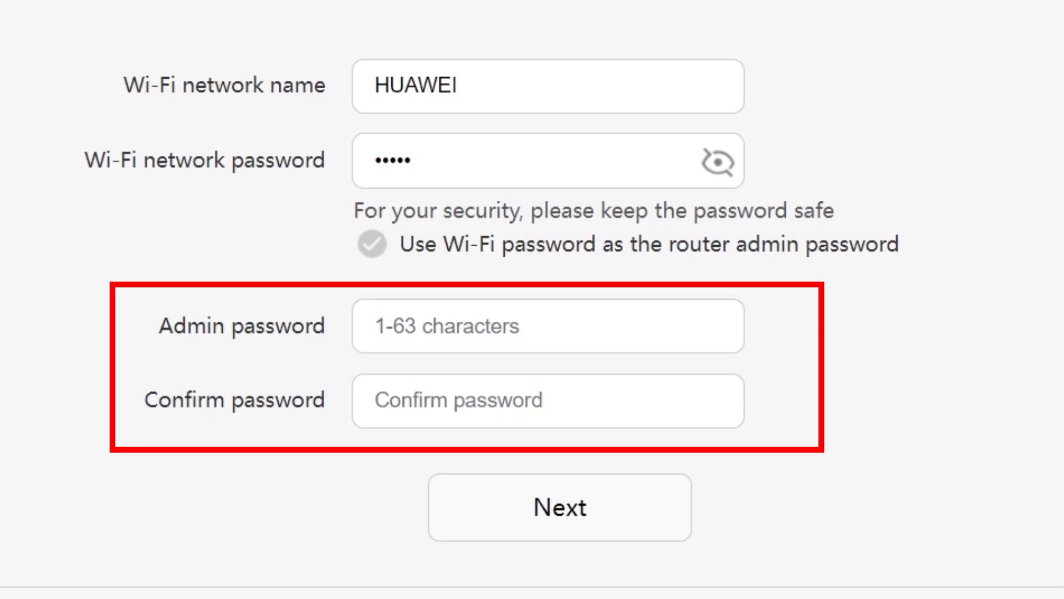
Reuse the Wi-Fi password as admin password, lengthening it to 8+ characters, and continue
{"action": "left_click", "coordinate": [472, 326]}
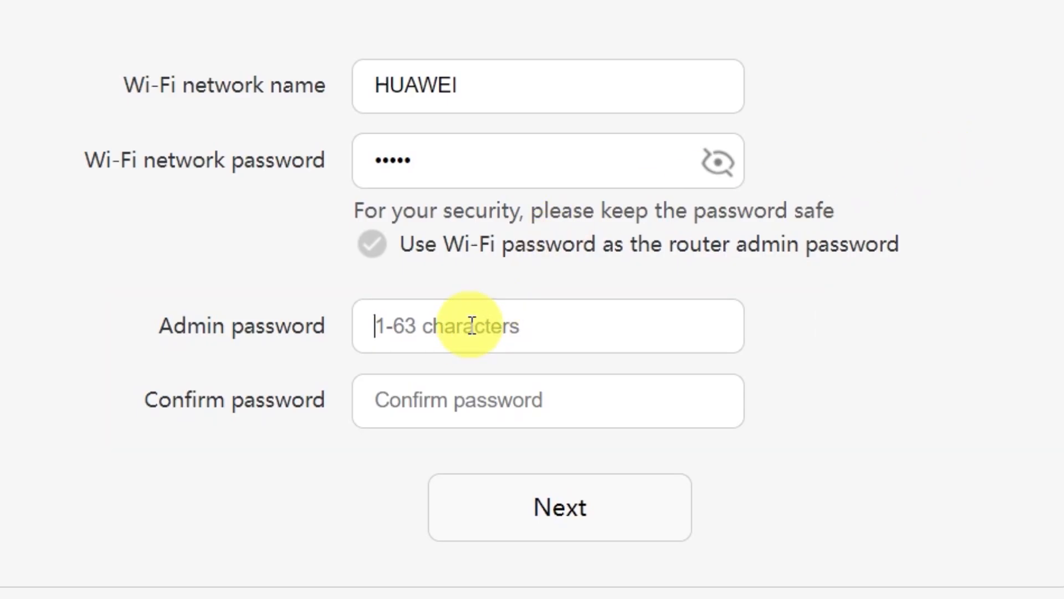
{"action": "left_click", "coordinate": [475, 395]}
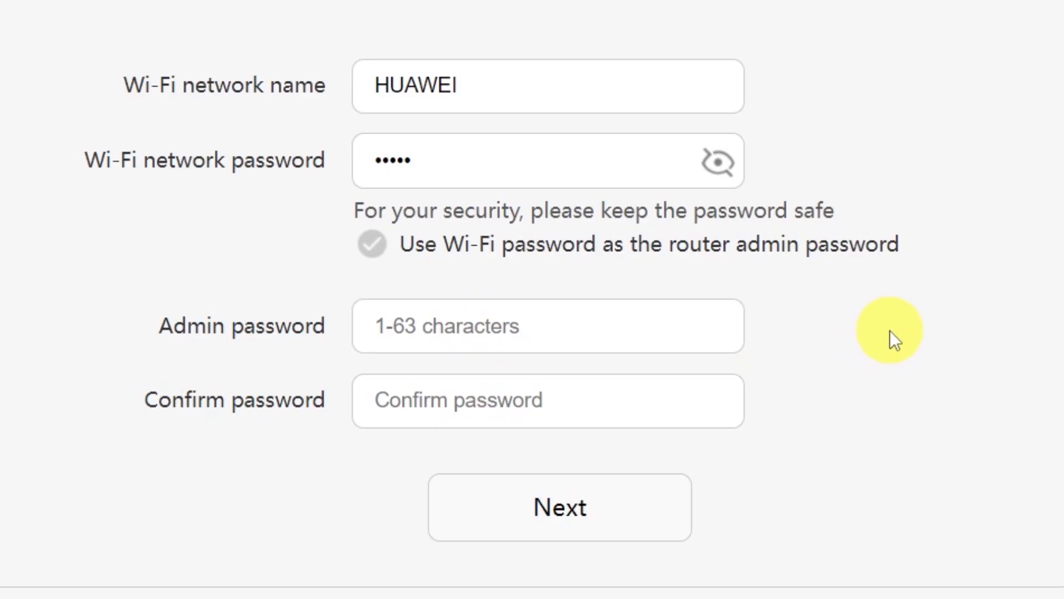
{"action": "left_click", "coordinate": [373, 245]}
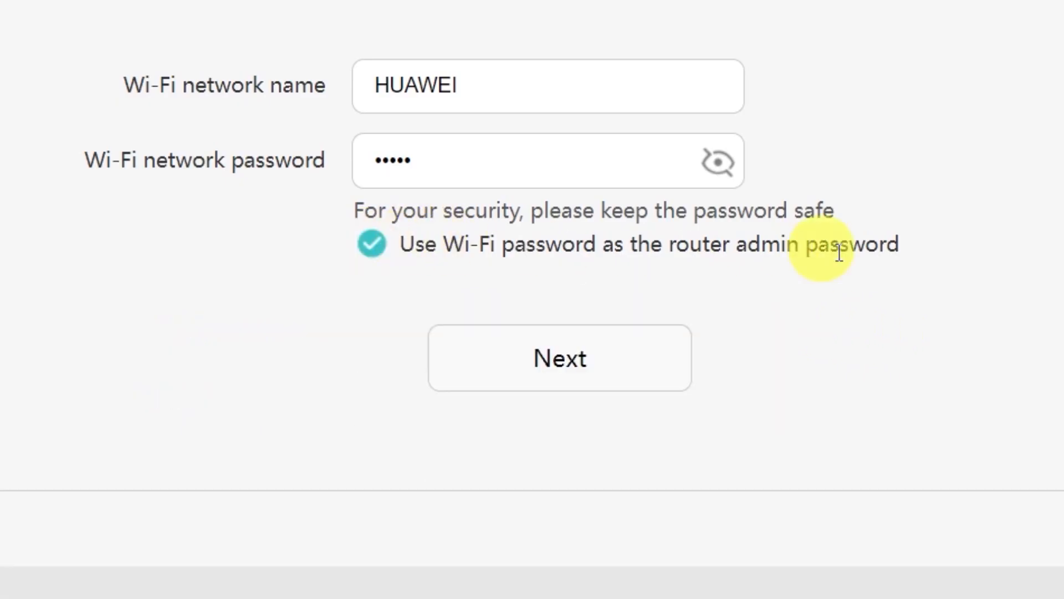
{"action": "left_click", "coordinate": [564, 359]}
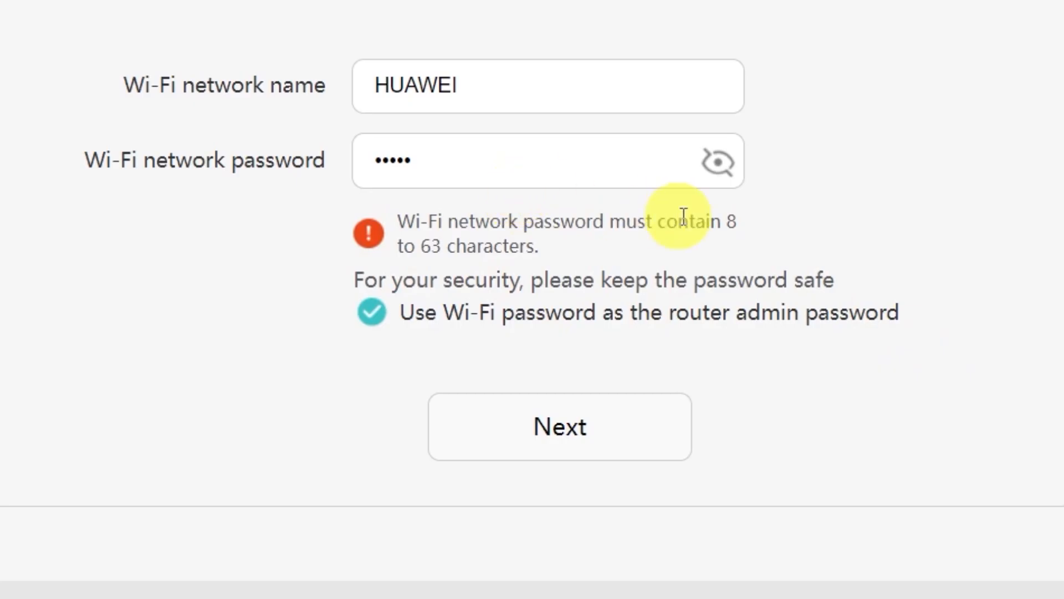
{"action": "left_click", "coordinate": [563, 164]}
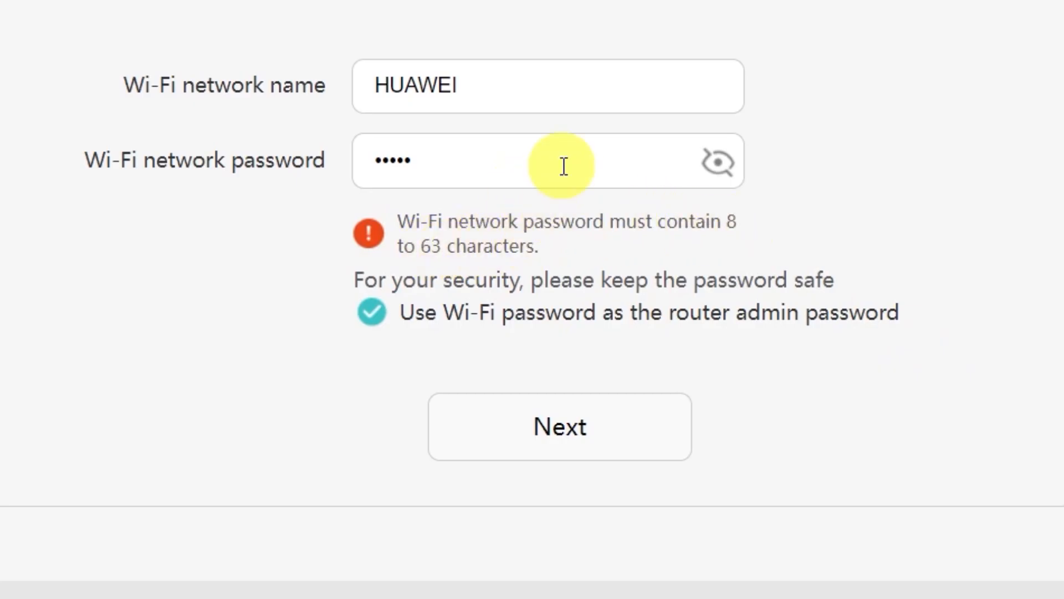
{"action": "type", "text": "67890"}
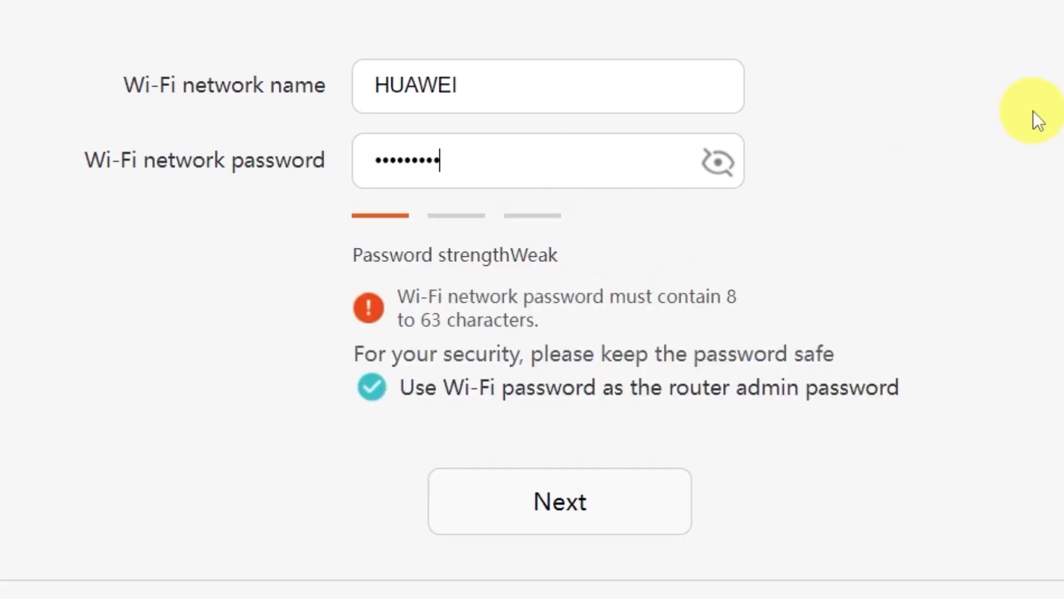
{"action": "left_click", "coordinate": [570, 516]}
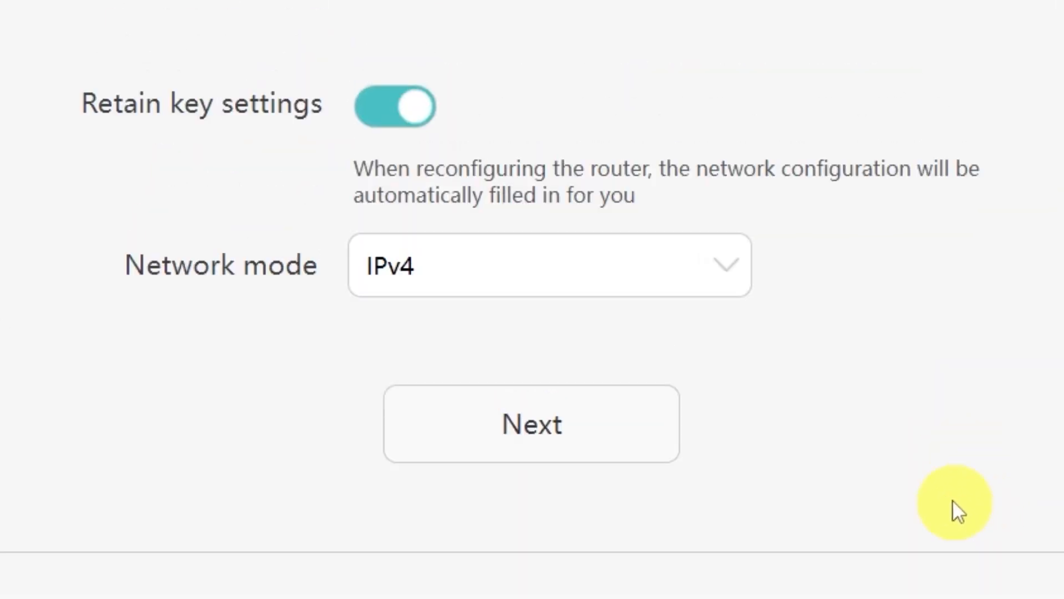
Keep the network mode set to IPv4 in the dropdown
{"action": "left_click", "coordinate": [727, 267]}
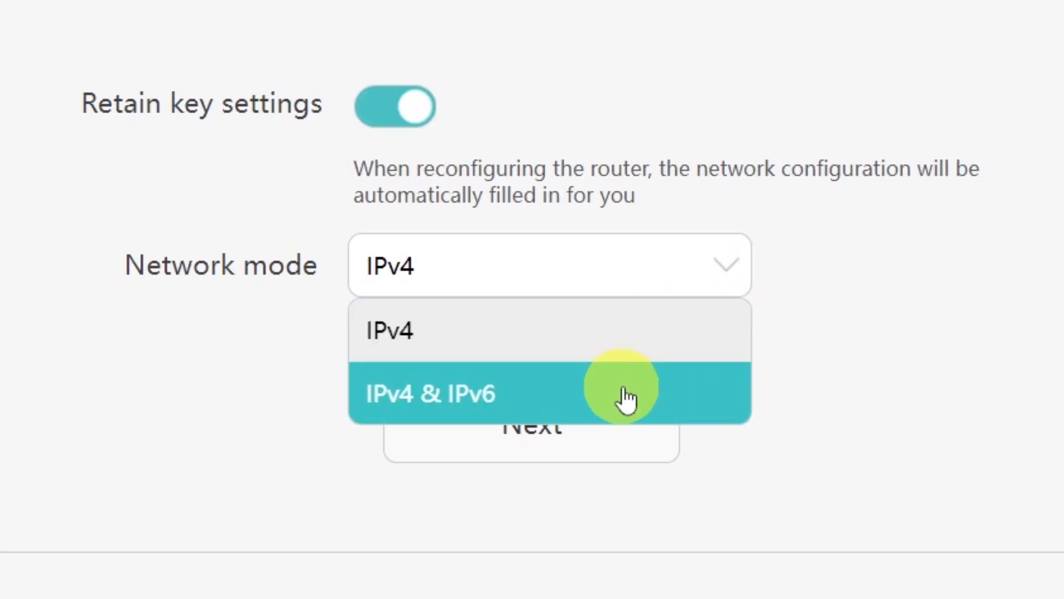
{"action": "left_click", "coordinate": [716, 268]}
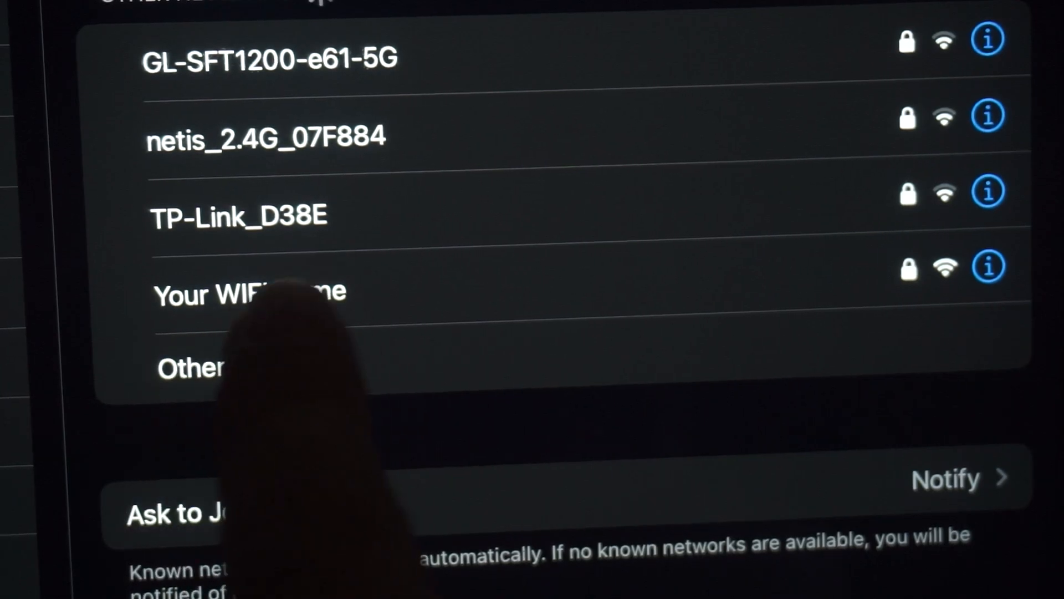
Reconnect the tablet to the router's Wi-Fi and move past the Configuration complete page
{"action": "left_click", "coordinate": [311, 291]}
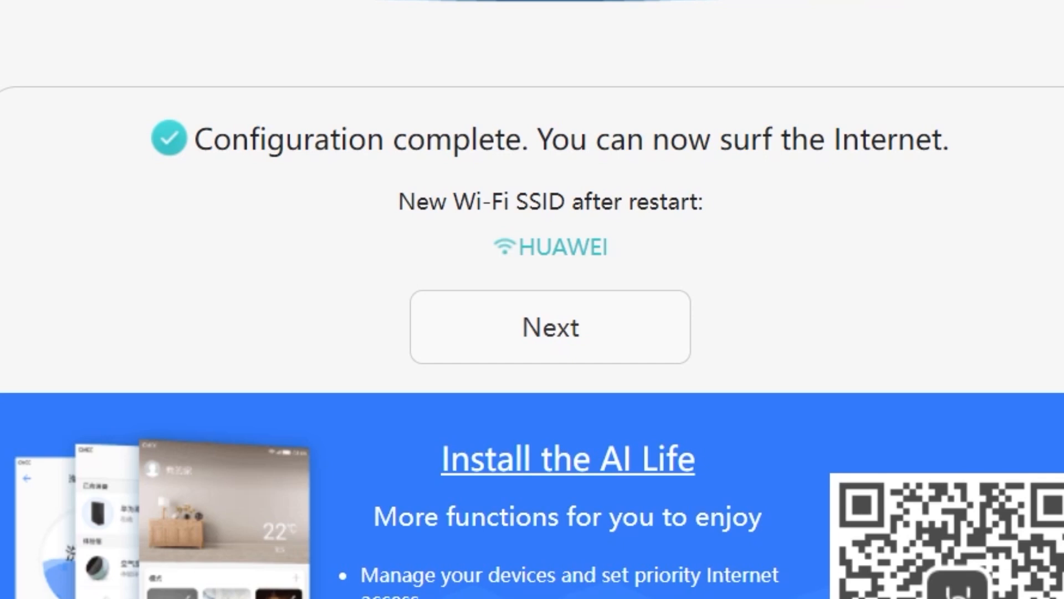
{"action": "left_click", "coordinate": [534, 323]}
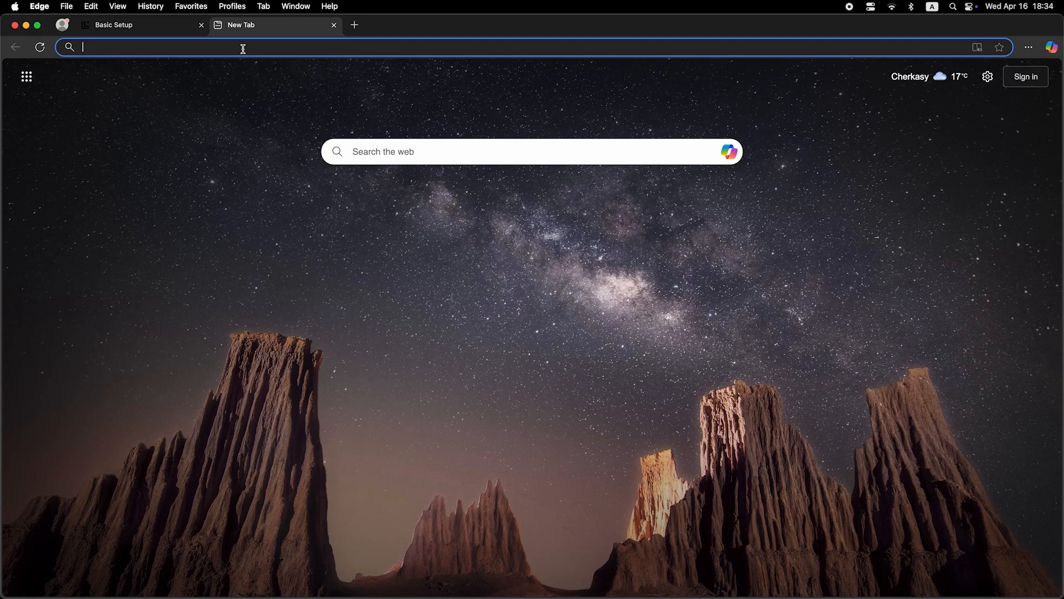
Test the internet connection in Edge with a web search for 'dfdfdfdf'
{"action": "left_click", "coordinate": [243, 48]}
{"action": "type", "text": "dfdfdfdf"}
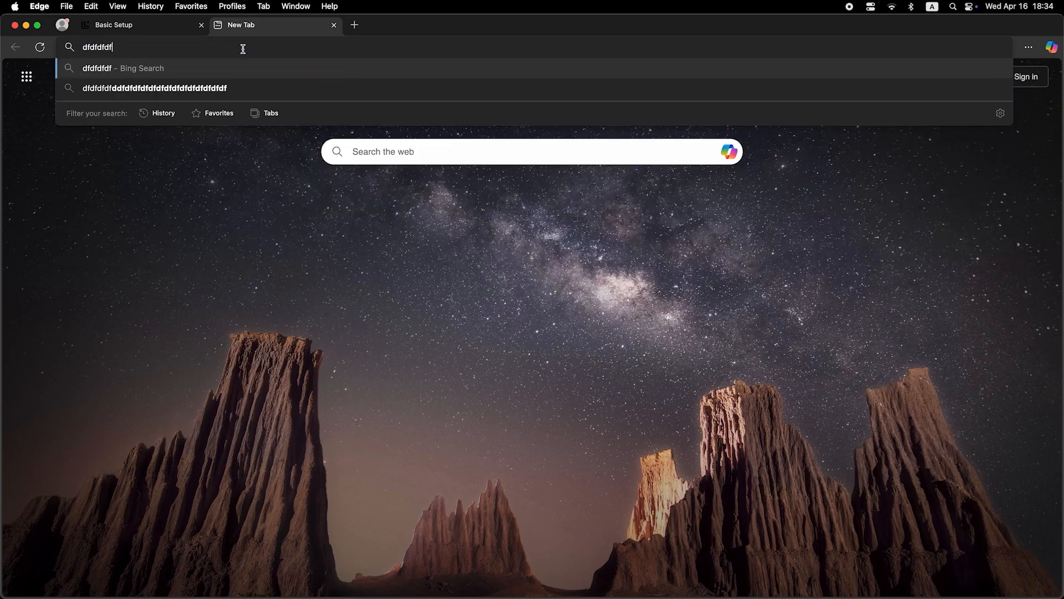
{"action": "key", "text": "Return"}
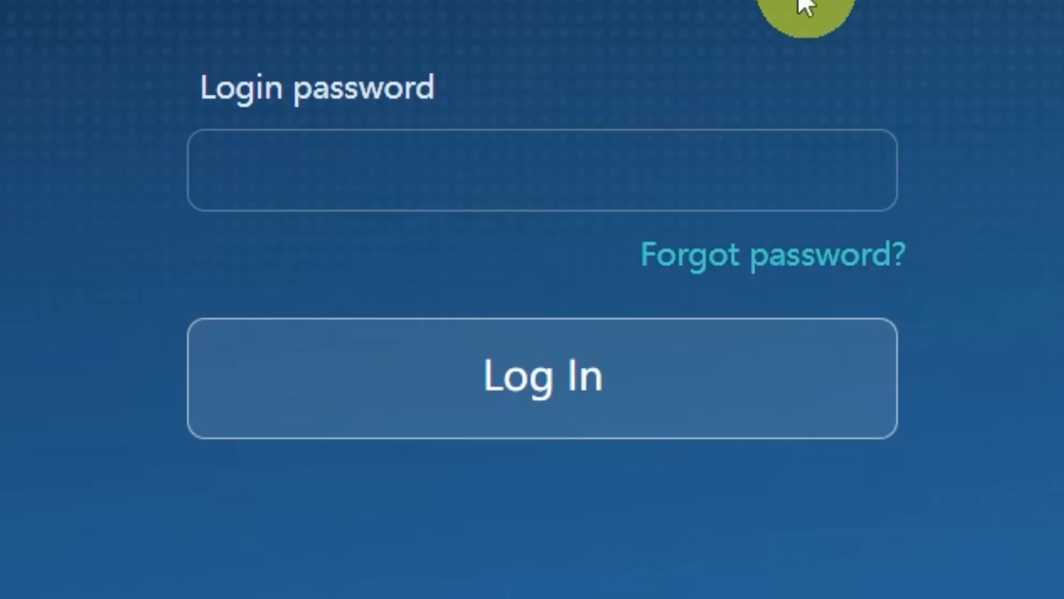
Enter the admin password in the router's Login password field
{"action": "left_click", "coordinate": [713, 183]}
{"action": "type", "text": "adm•••••••"}
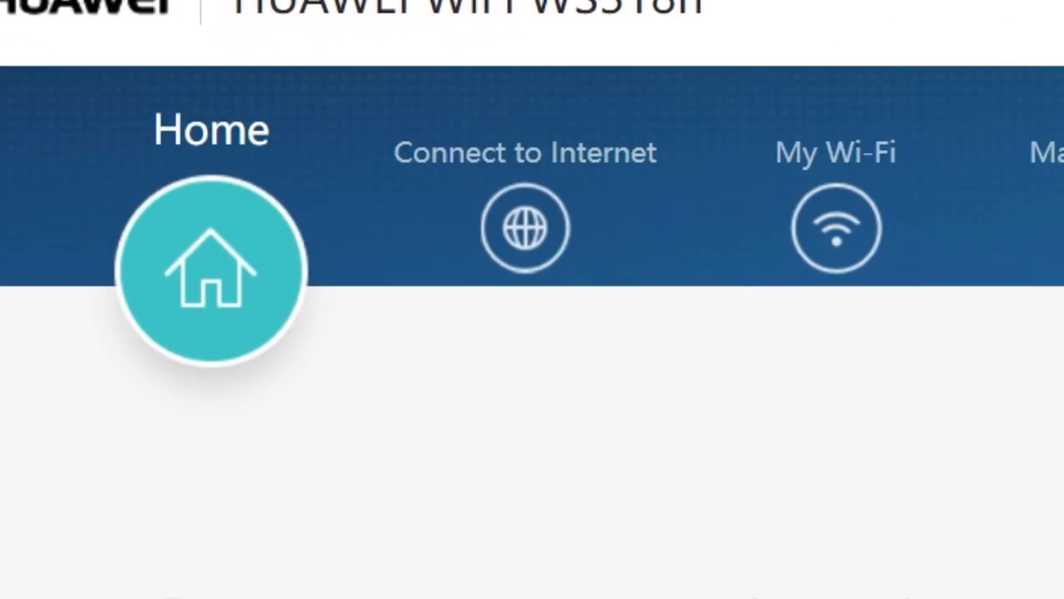
Change the Connect to Internet MAC clone option to 'PC MAC address' and save
{"action": "left_click", "coordinate": [525, 241]}
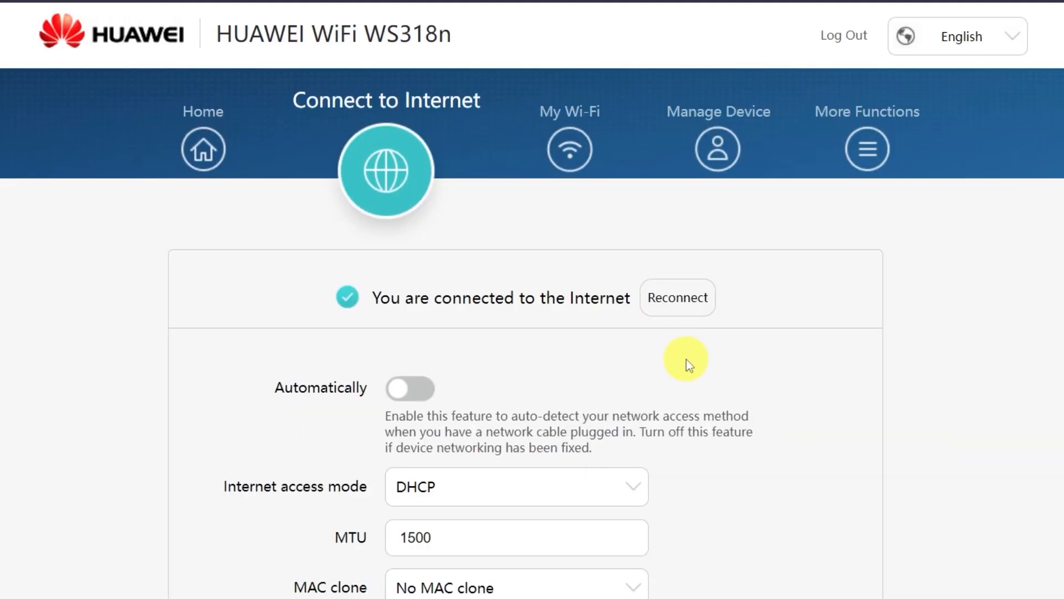
{"action": "scroll", "coordinate": [687, 359], "scroll_direction": "down", "scroll_amount": 3}
{"action": "left_click", "coordinate": [680, 211]}
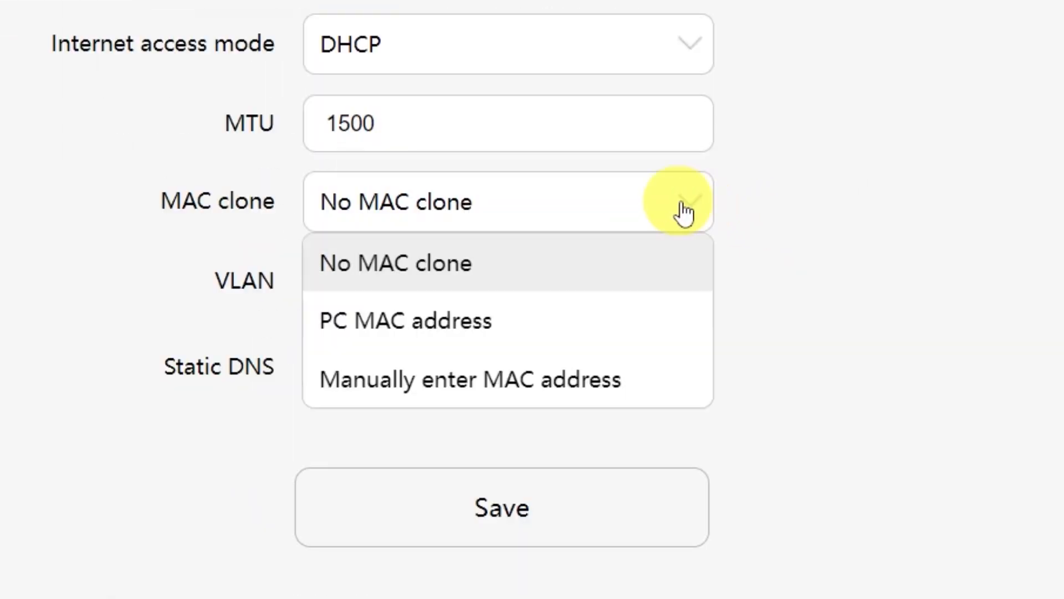
{"action": "left_click", "coordinate": [515, 340]}
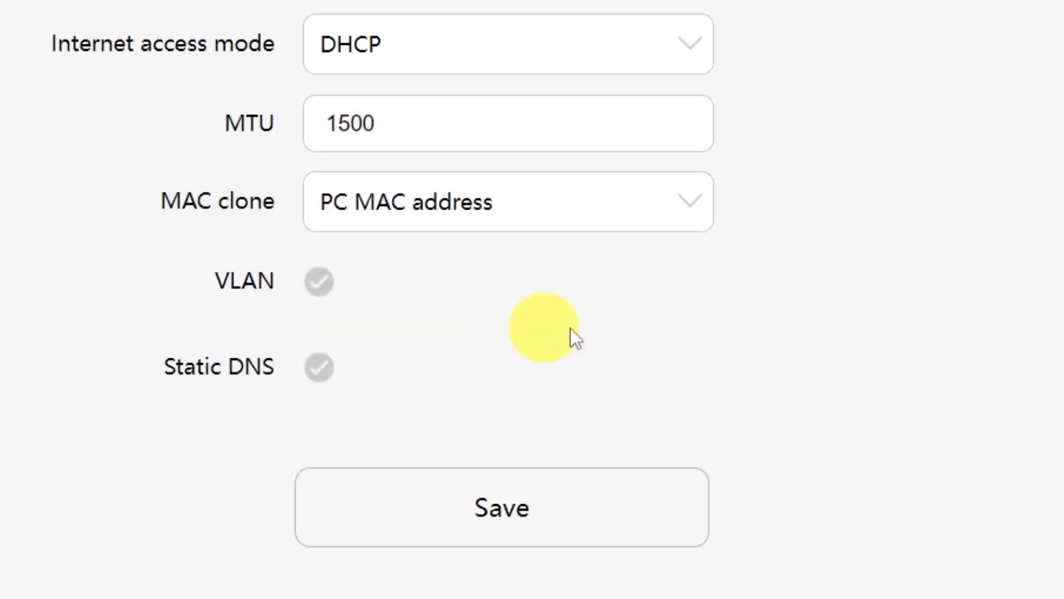
{"action": "left_click", "coordinate": [536, 522]}
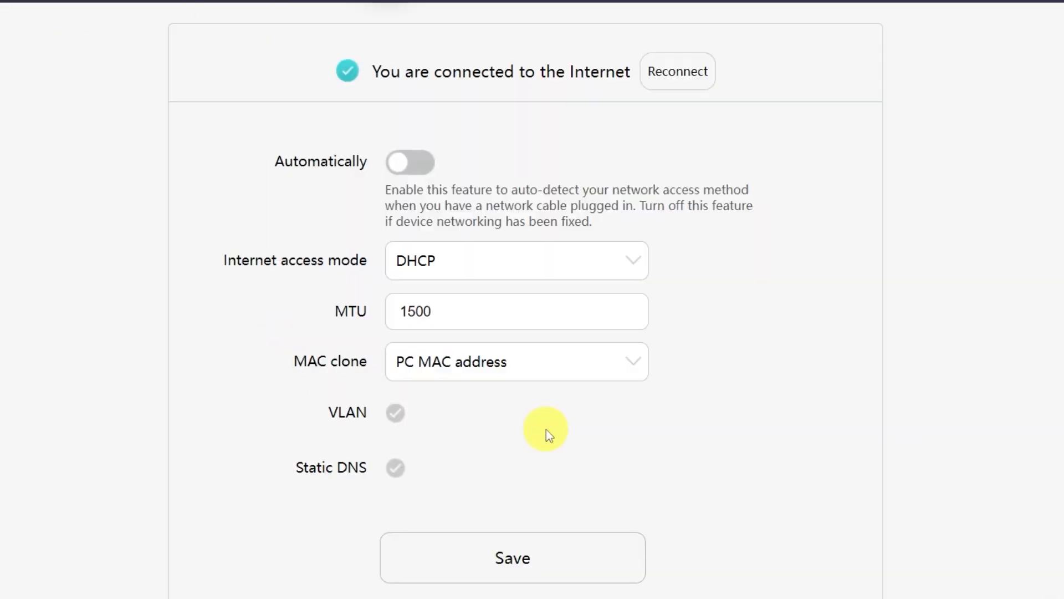
{"action": "scroll", "coordinate": [547, 429], "scroll_direction": "up", "scroll_amount": 4}
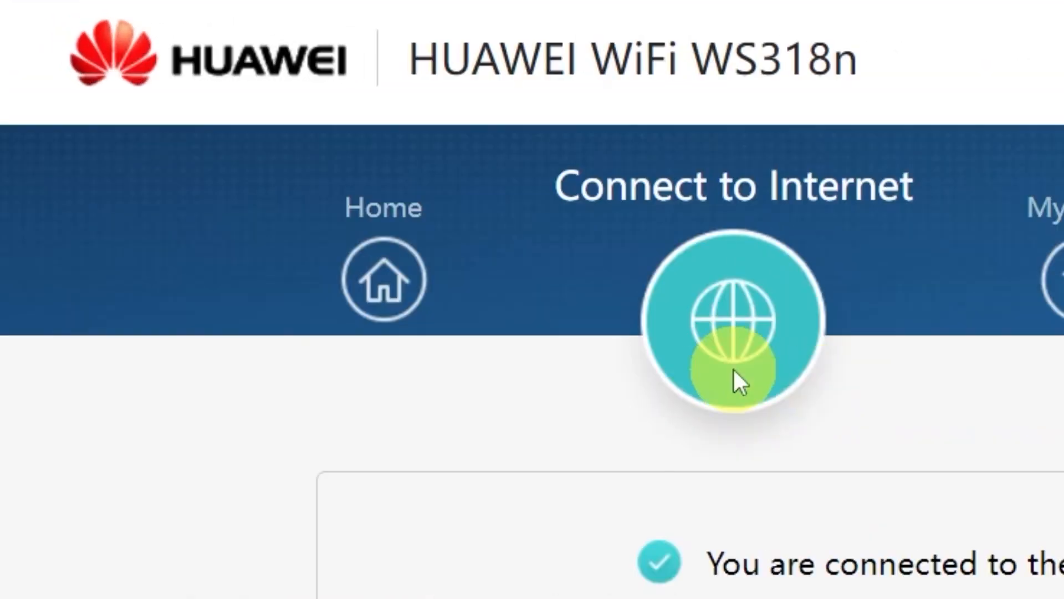
Restart the router from the Home page and confirm with OK
{"action": "left_click", "coordinate": [406, 286]}
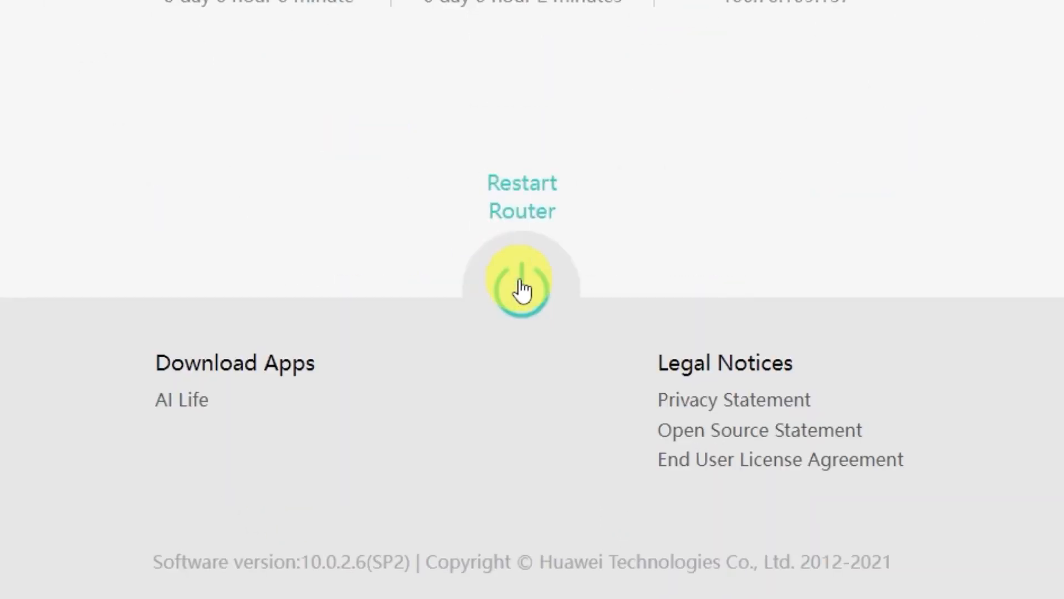
{"action": "left_click", "coordinate": [515, 285]}
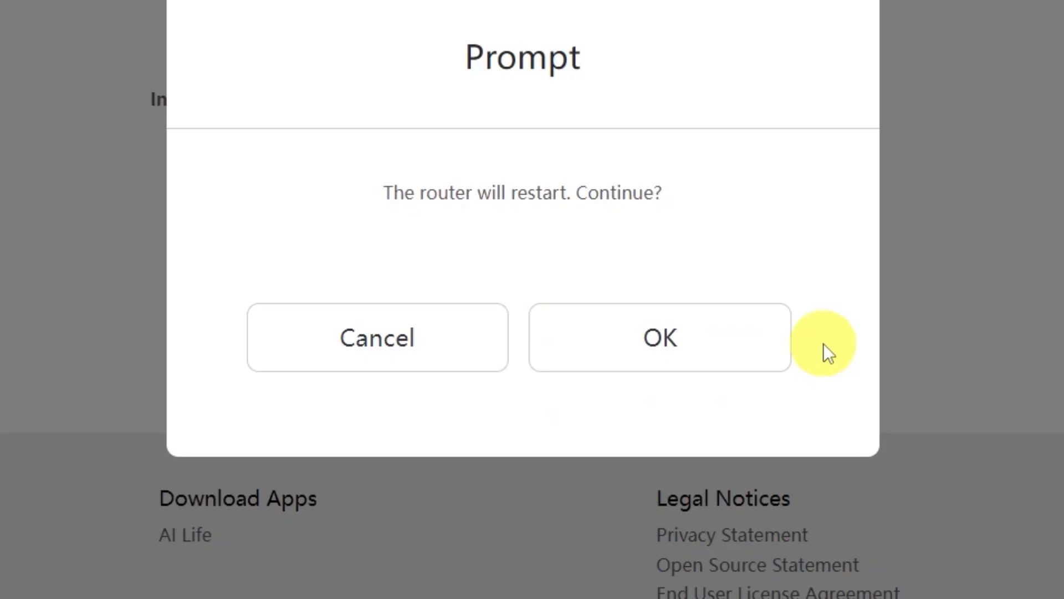
{"action": "left_click", "coordinate": [718, 356]}
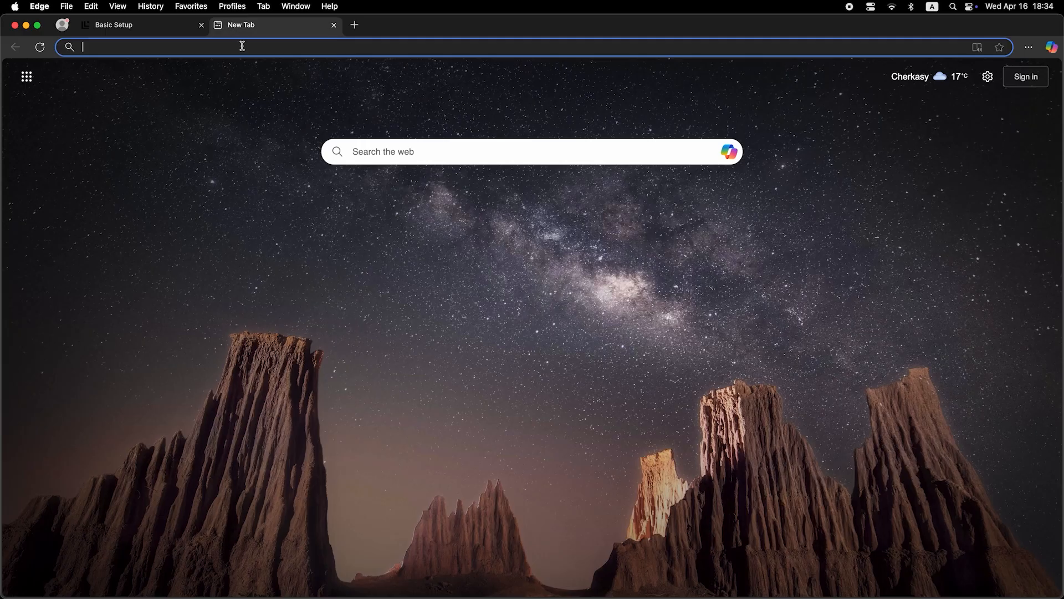
Run a Bing search for 'dfdfdfdf' in Edge to test internet access
{"action": "left_click", "coordinate": [243, 47]}
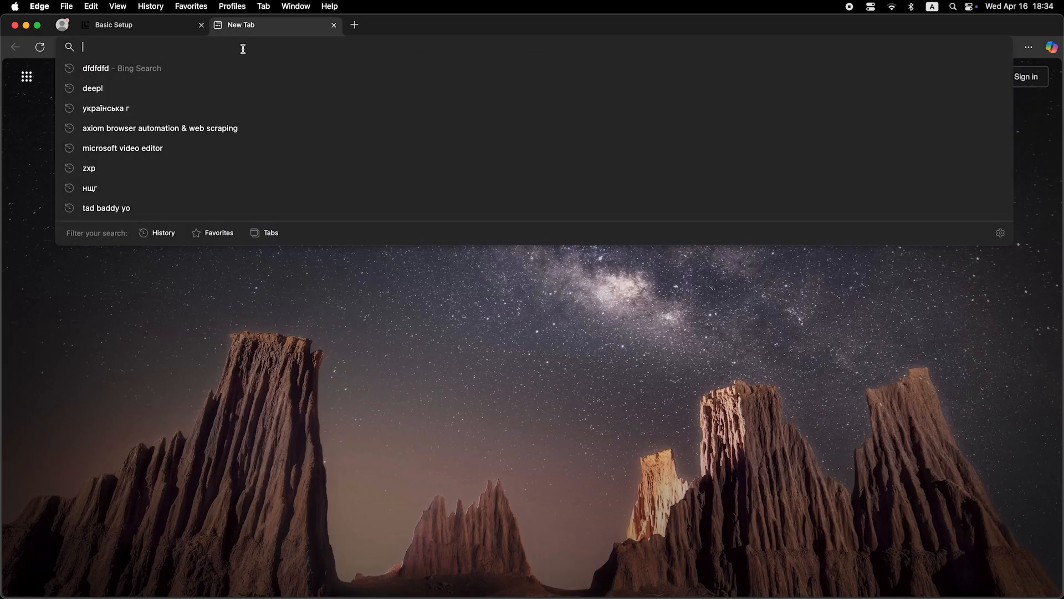
{"action": "type", "text": "dfdfdfdf"}
{"action": "key", "text": "Return"}
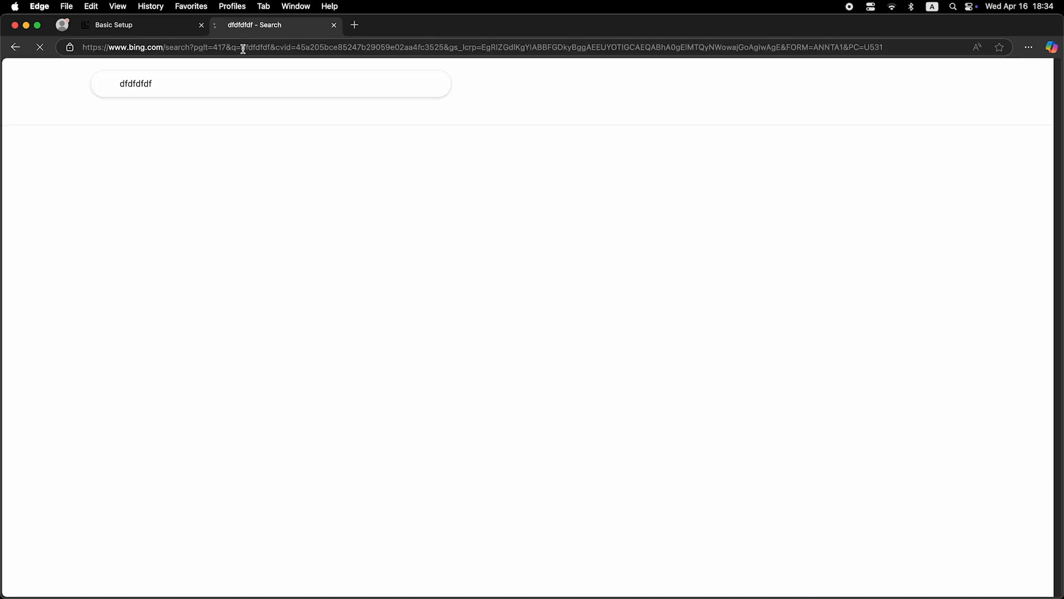